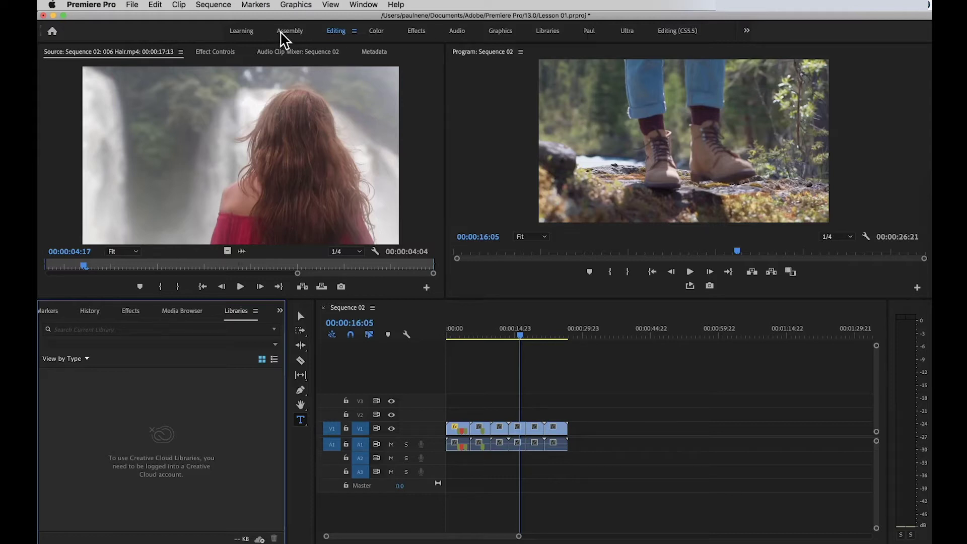
# - Look at the Assembly workspace, return to the Editing workspace and move the playhead to 00:00:18:20
pyautogui.click(282, 33)
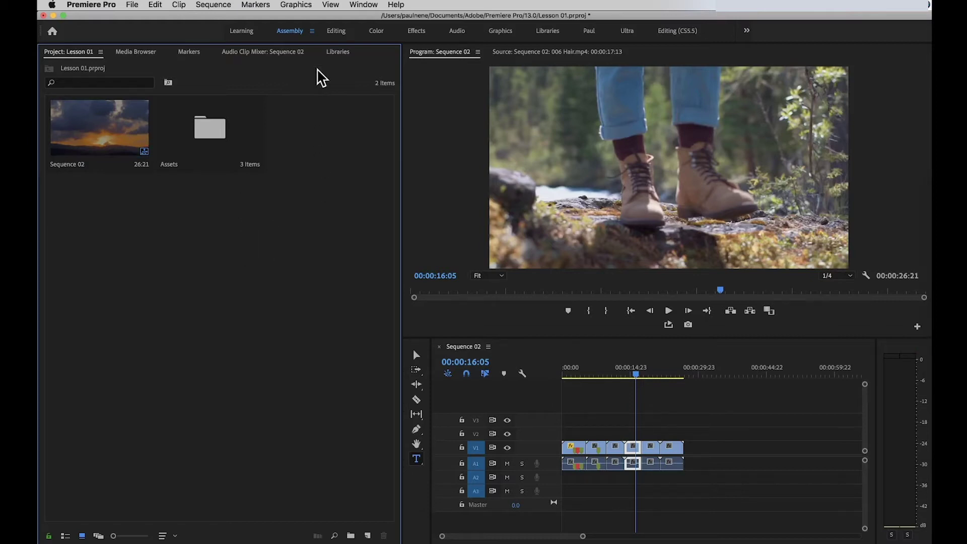
pyautogui.click(336, 31)
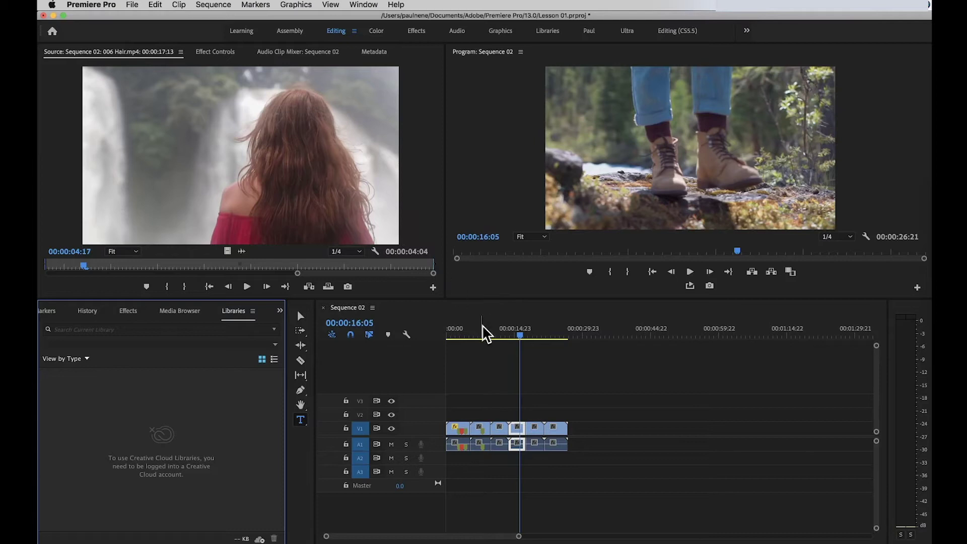
pyautogui.moveTo(485, 341); pyautogui.dragTo(531, 339)
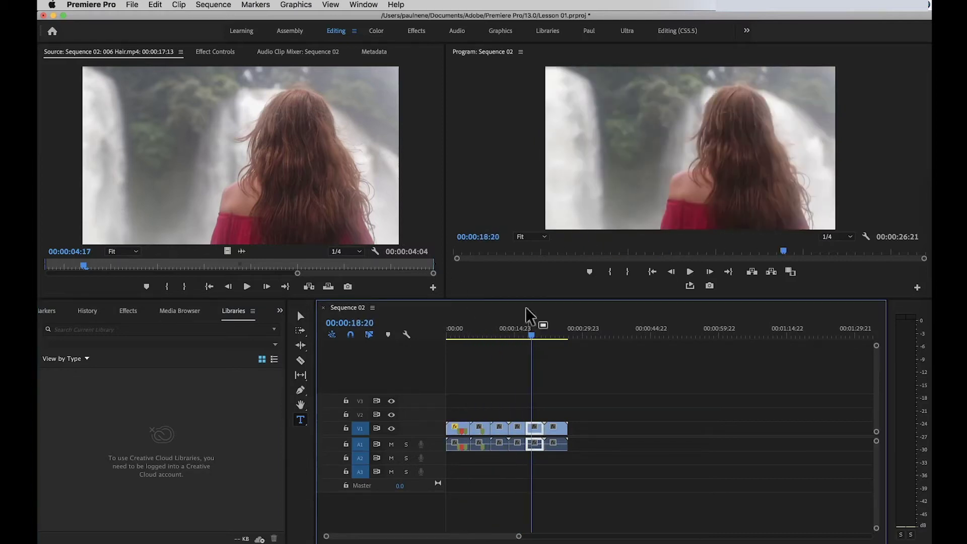
# - Switch to the Color workspace and scrub back to 00:00:04:00 to compare the clips in the Lumetri Scopes
pyautogui.click(378, 31)
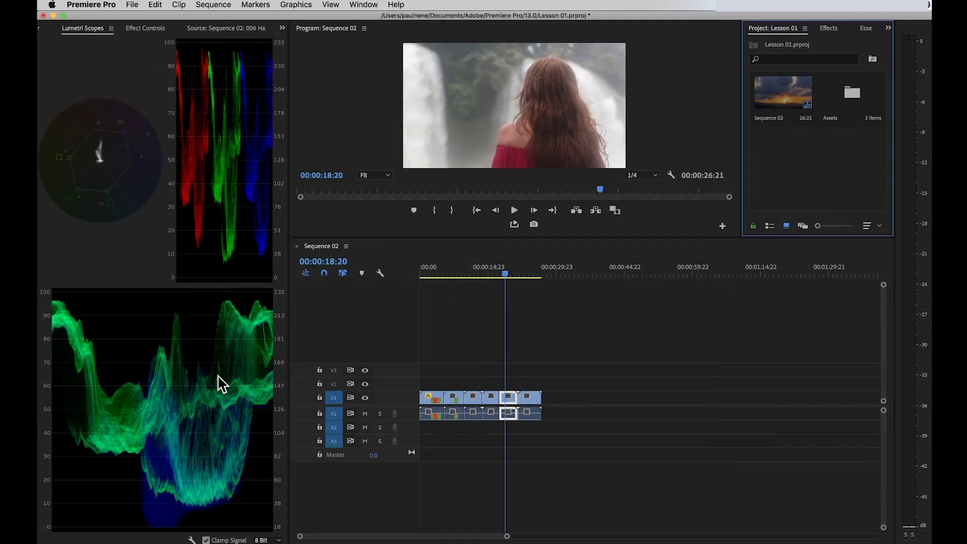
pyautogui.click(492, 274)
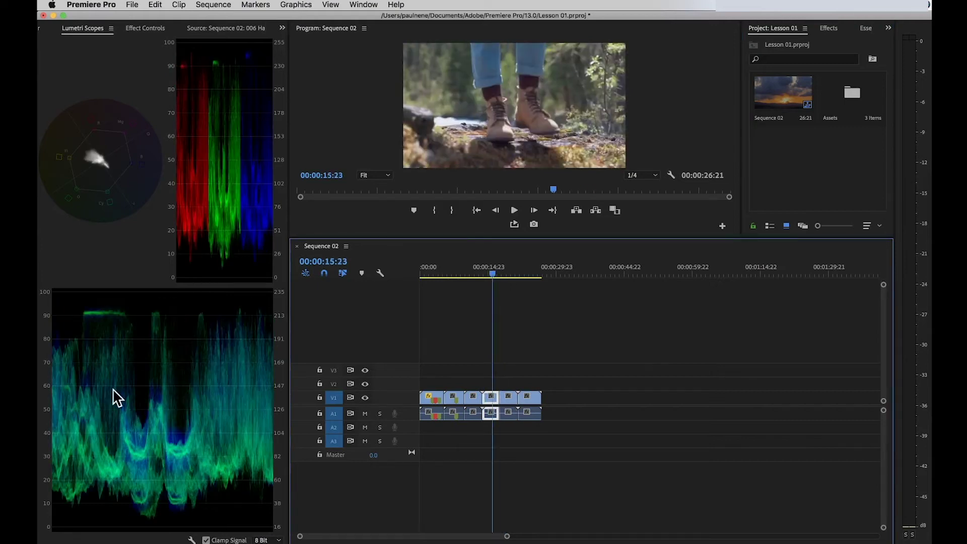
pyautogui.moveTo(498, 274); pyautogui.dragTo(439, 274)
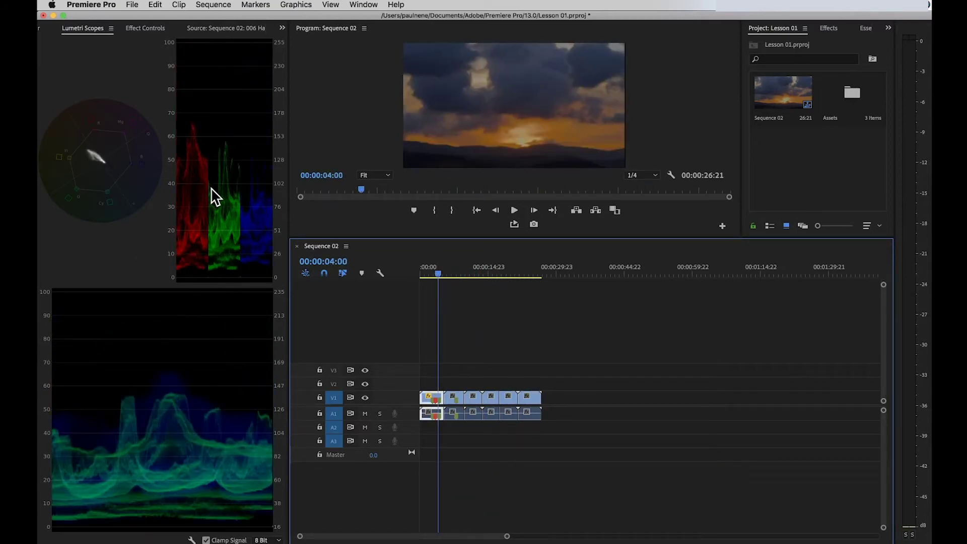
pyautogui.click(429, 64)
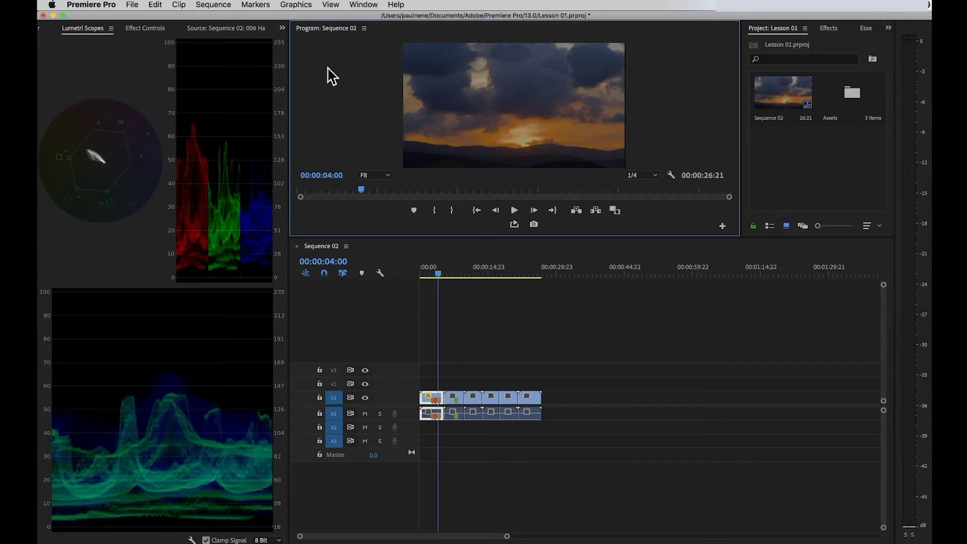
# - Switch to the Effects workspace
pyautogui.click(363, 5)
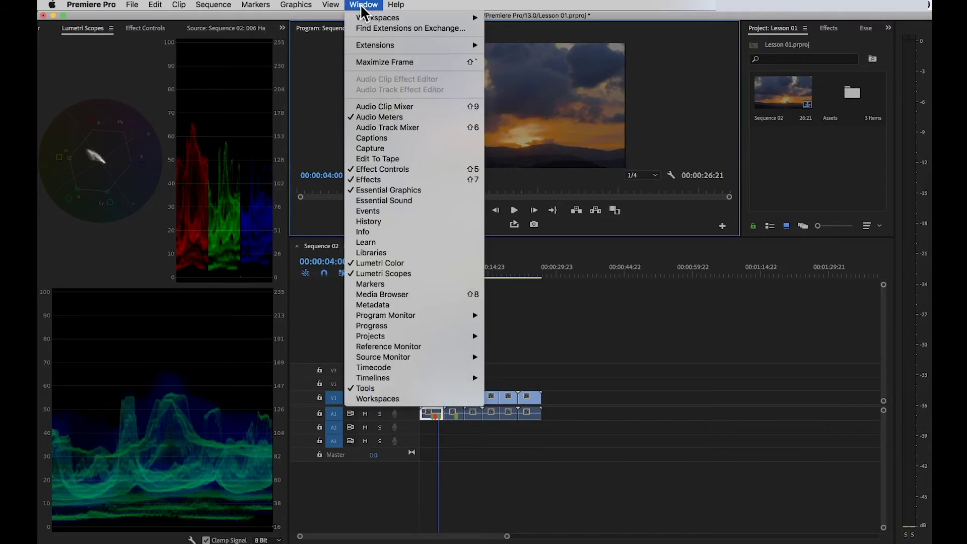
pyautogui.moveTo(364, 16)
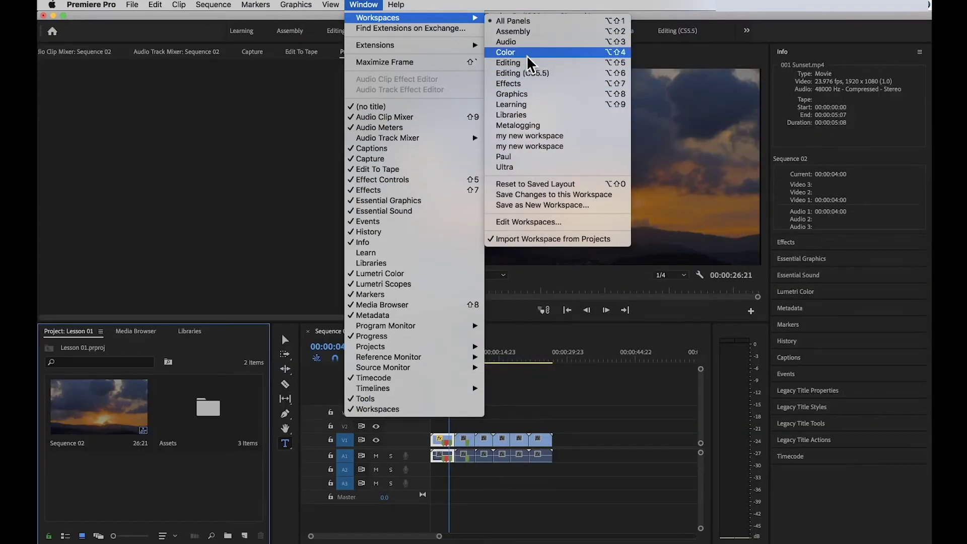
pyautogui.click(527, 83)
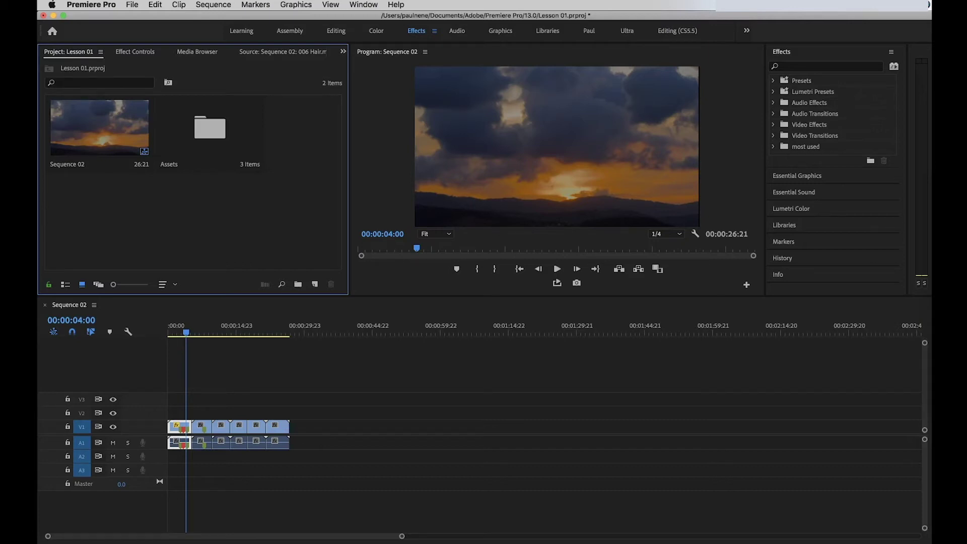
# - Look through the Presets and Lumetri Presets folders in the effects list and collapse them again
pyautogui.click(805, 67)
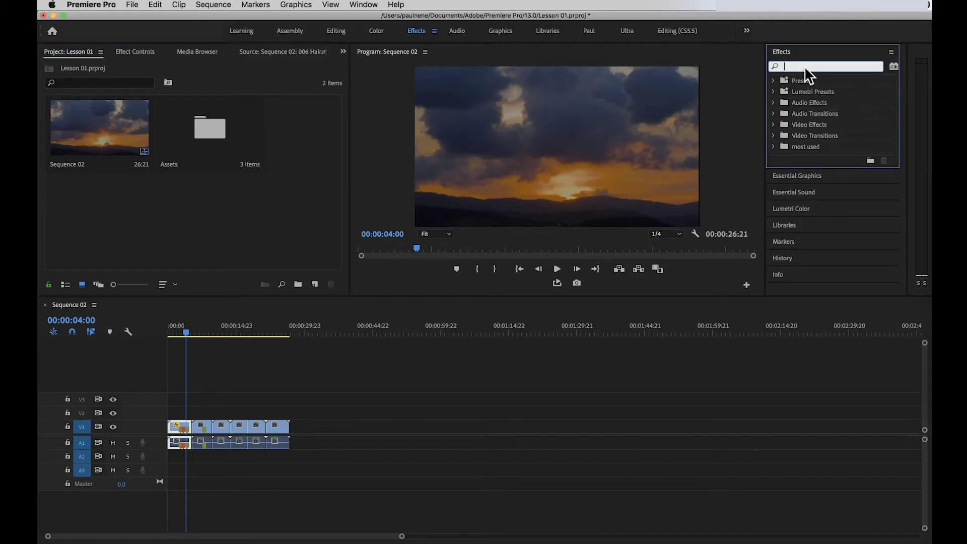
pyautogui.click(774, 80)
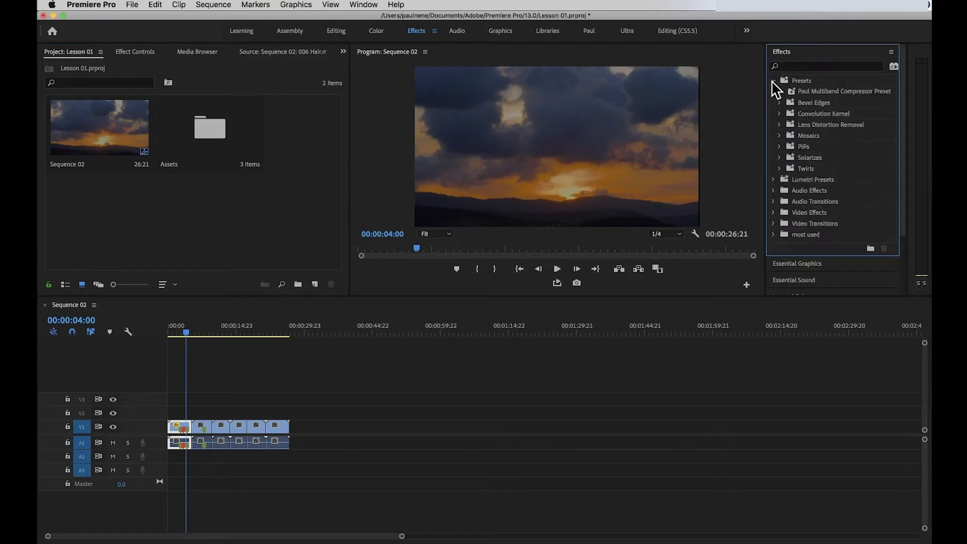
pyautogui.click(773, 80)
pyautogui.click(774, 91)
pyautogui.click(773, 91)
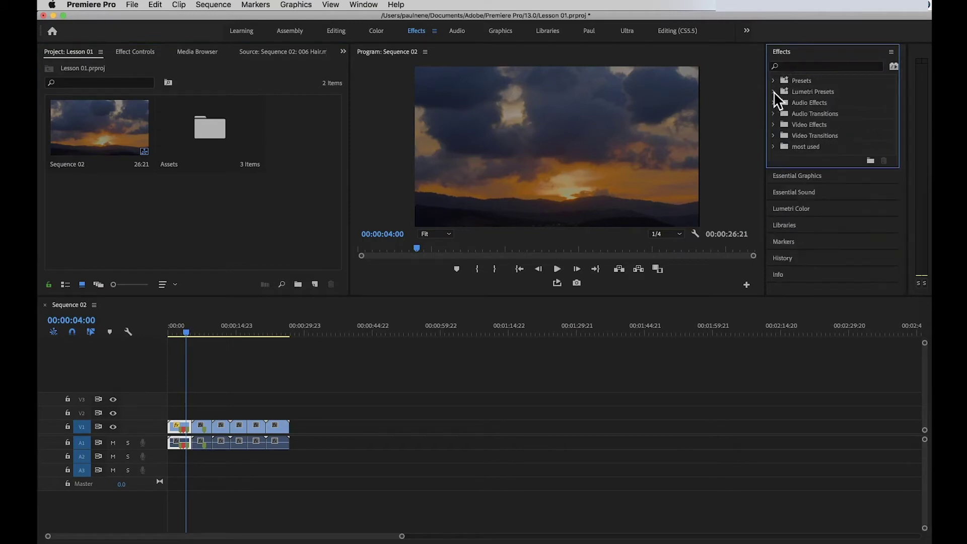
pyautogui.click(808, 67)
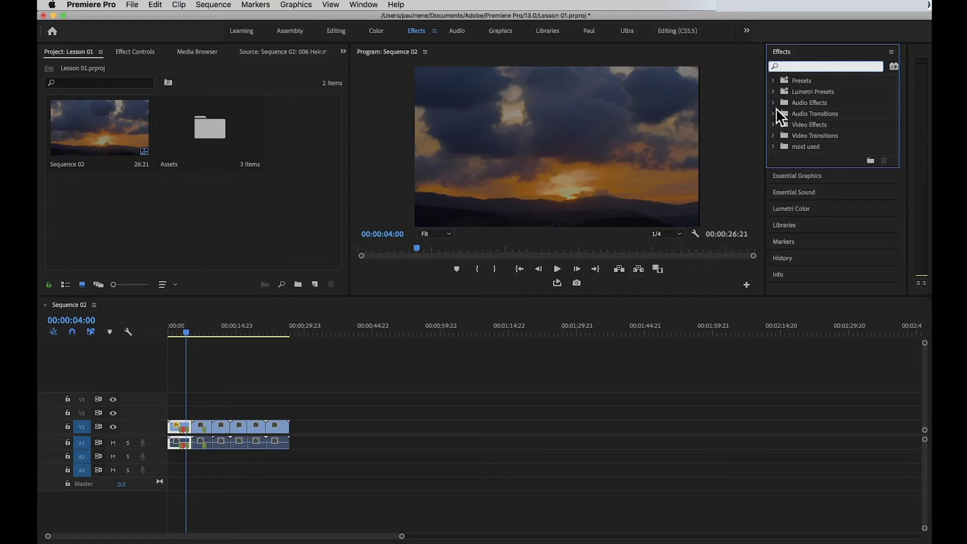
# - Apply the Channel Blur effect from Blur & Sharpen to the last timeline clip and view it at 00:00:23:16
pyautogui.click(773, 125)
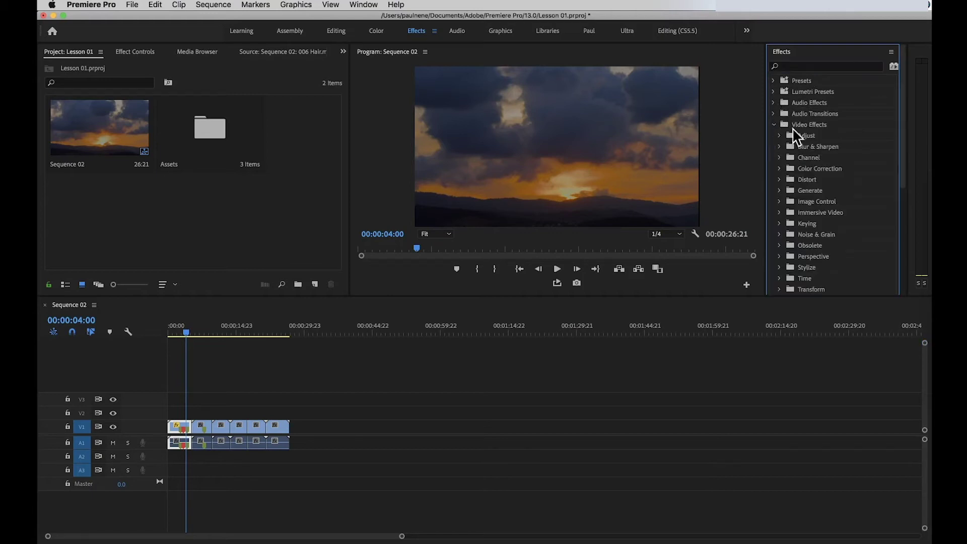
pyautogui.click(779, 146)
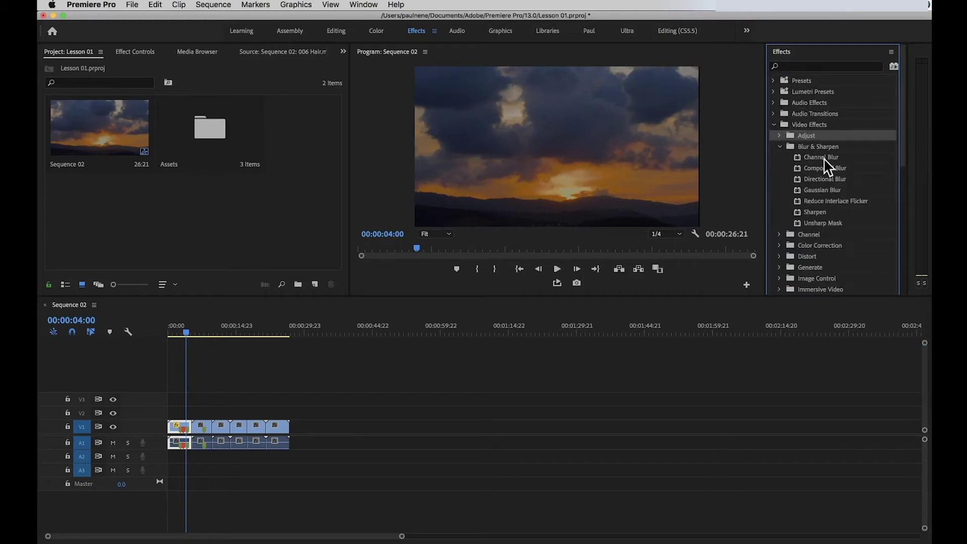
pyautogui.moveTo(823, 157); pyautogui.dragTo(276, 427)
pyautogui.click(274, 334)
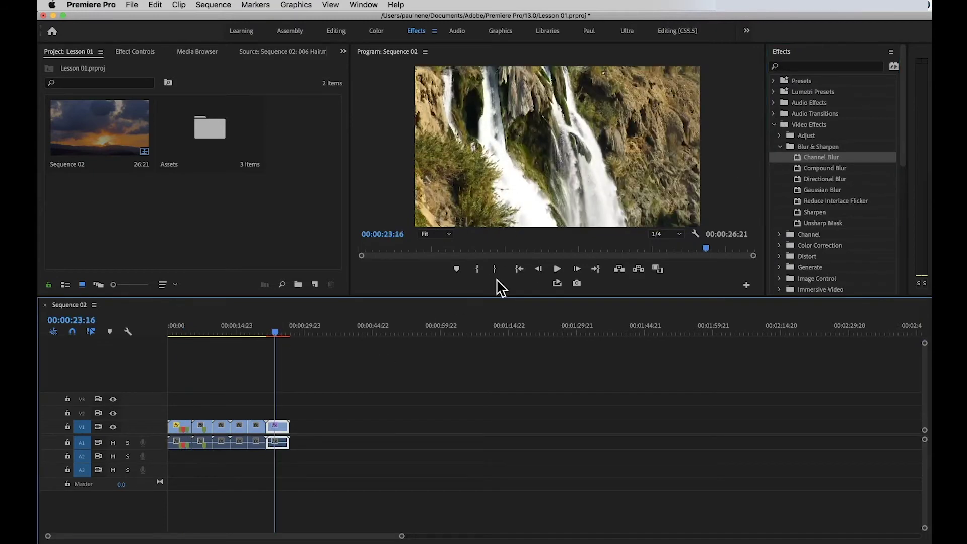
pyautogui.click(656, 268)
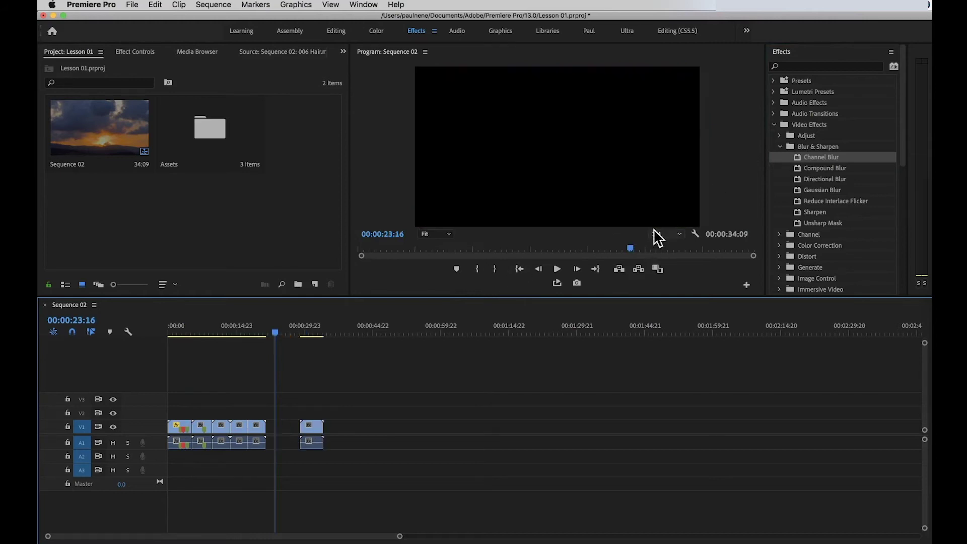
# - Switch to the Audio workspace and place an empty text graphic in the timeline gap at 00:00:23:16
pyautogui.click(457, 32)
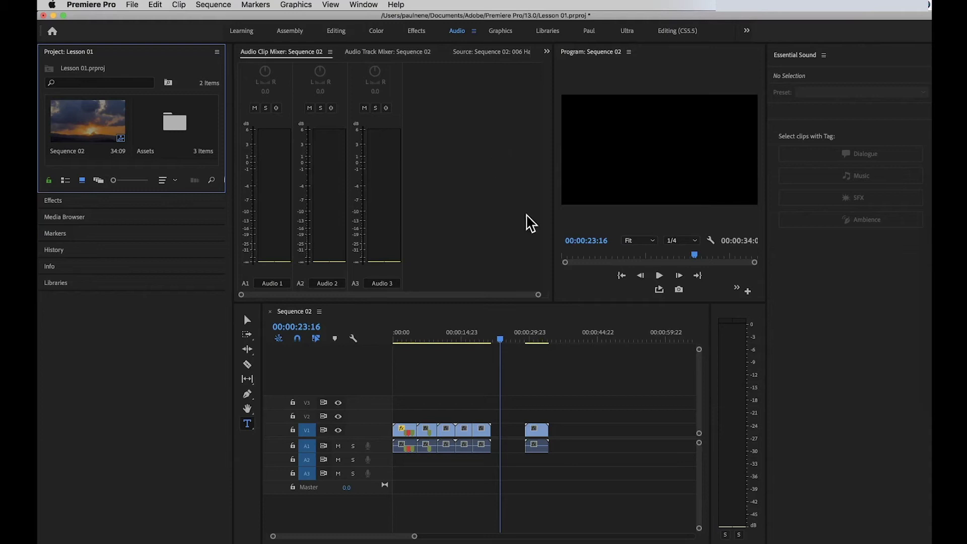
pyautogui.click(479, 188)
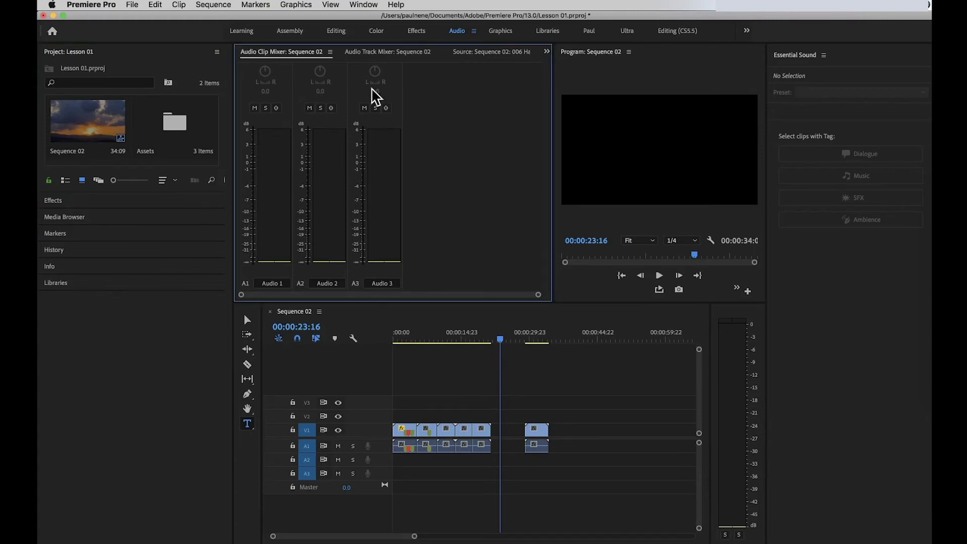
pyautogui.click(657, 203)
pyautogui.click(840, 306)
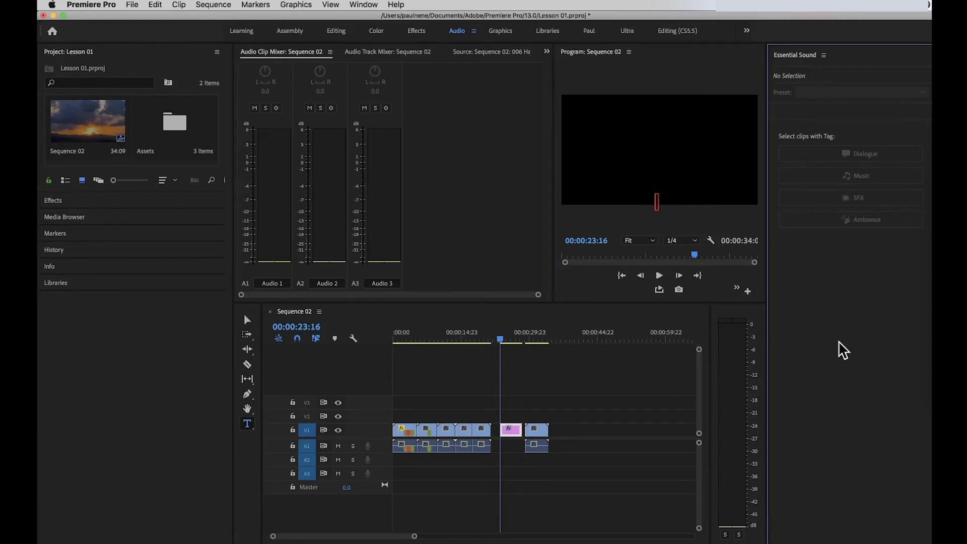
# - Move the playhead to 00:00:16:19 over the walking clip and switch to the Graphics workspace
pyautogui.click(601, 381)
pyautogui.moveTo(496, 340); pyautogui.dragTo(468, 340)
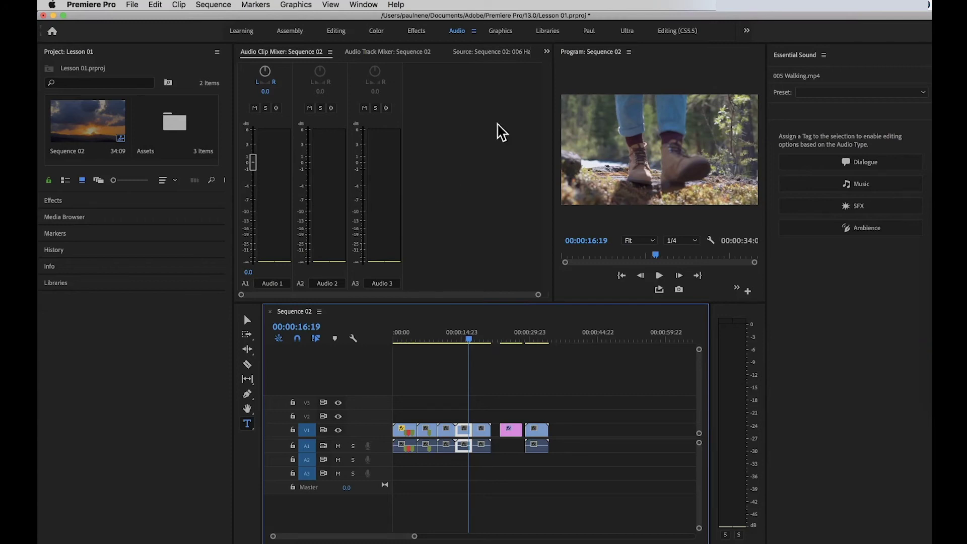
pyautogui.click(506, 34)
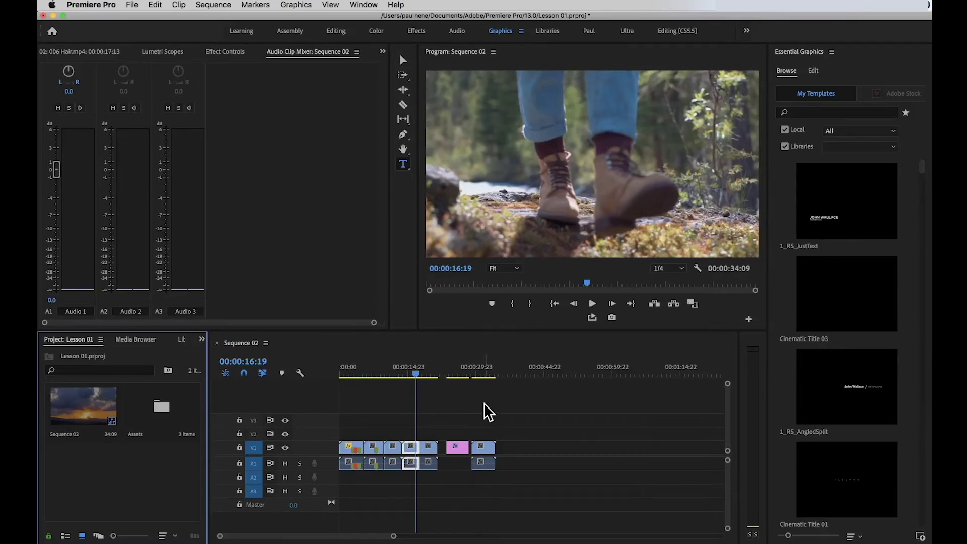
# - Add the Cinematic Title 02 template to track V2 directly above the empty text graphic
pyautogui.scroll(-10, 859, 276)
pyautogui.scroll(5, 861, 272)
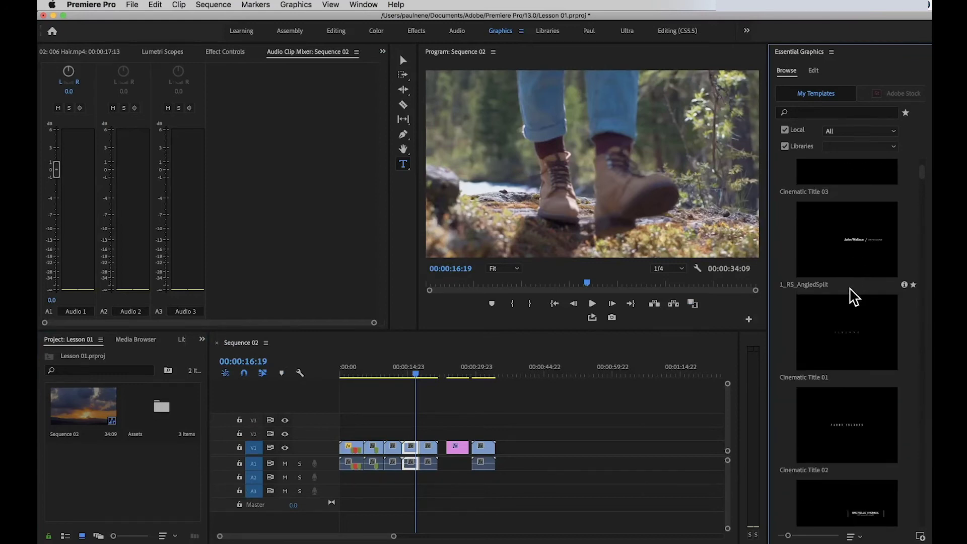
pyautogui.scroll(-3, 854, 297)
pyautogui.moveTo(865, 349); pyautogui.dragTo(449, 432)
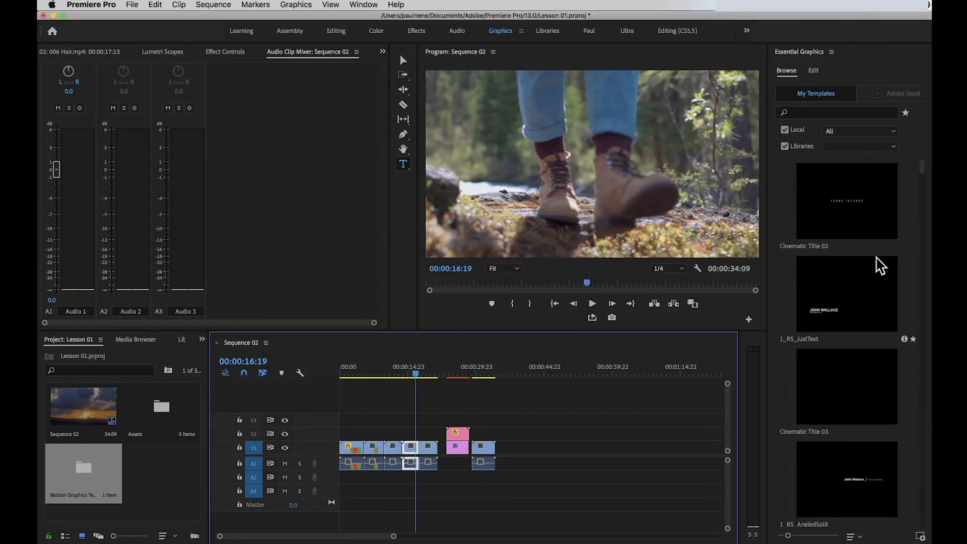
# - Move the playhead to 00:00:25:03 and show the title's editable properties
pyautogui.click(454, 375)
pyautogui.click(596, 170)
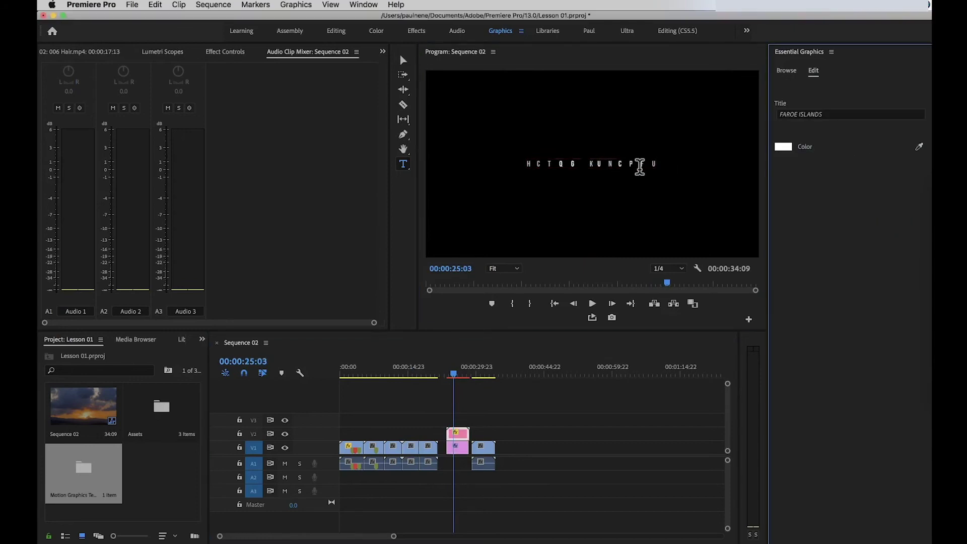
pyautogui.click(511, 396)
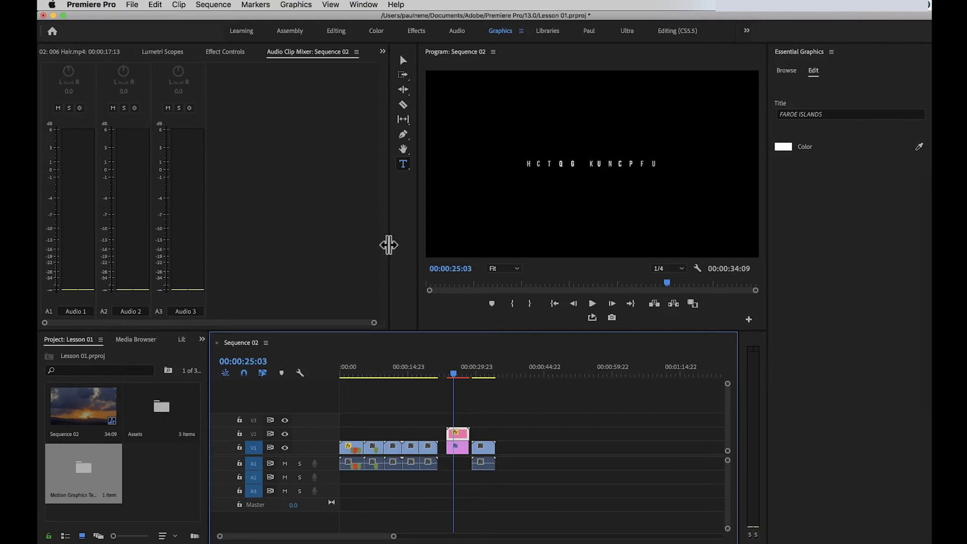
# - Switch to the Libraries workspace and activate its Libraries panel
pyautogui.click(546, 32)
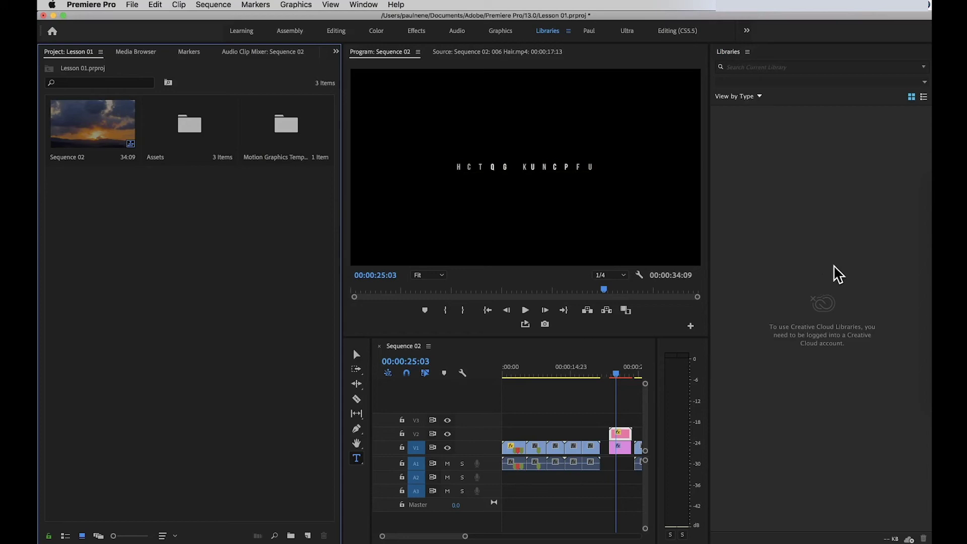
pyautogui.click(797, 217)
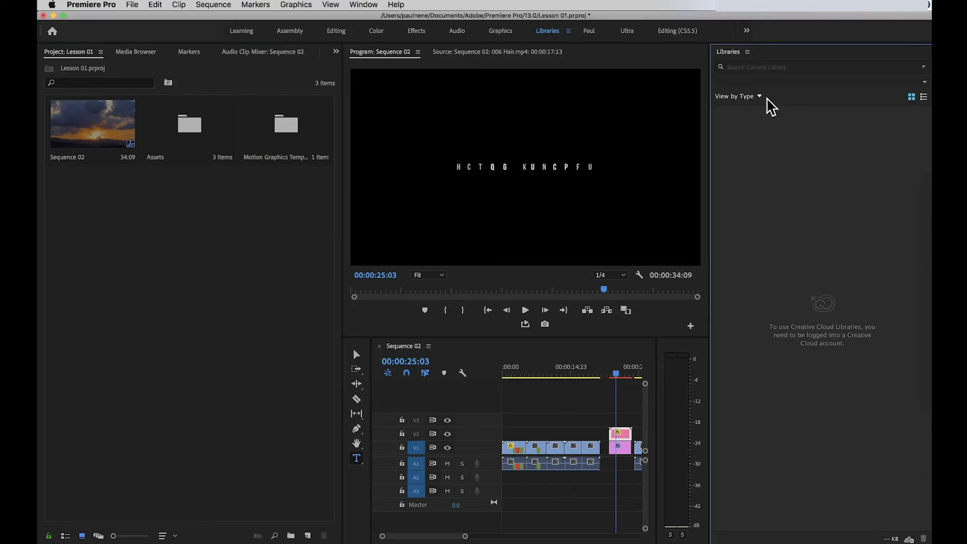
# - Switch to the custom workspace listed between Libraries and Ultra, and scrub the timeline to 00:00:09:16
pyautogui.click(591, 31)
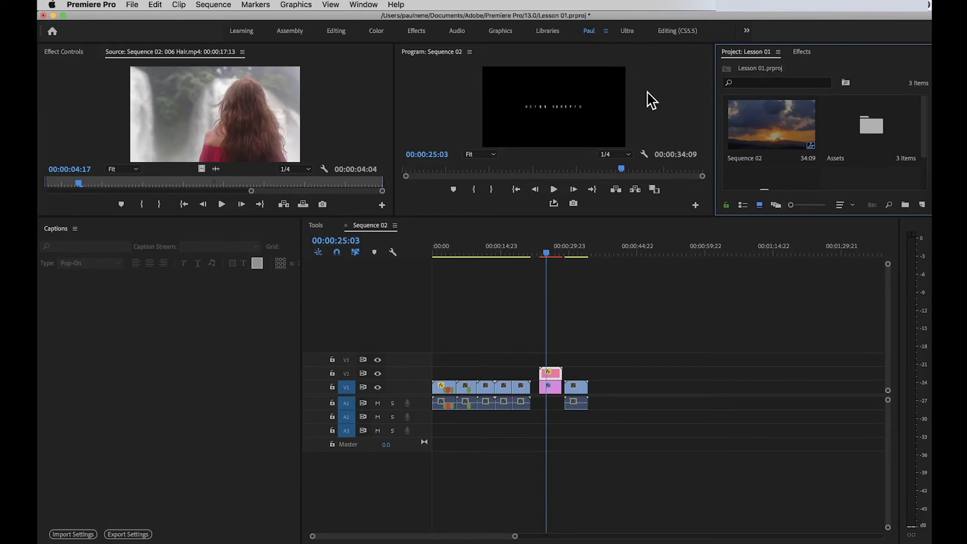
pyautogui.click(518, 339)
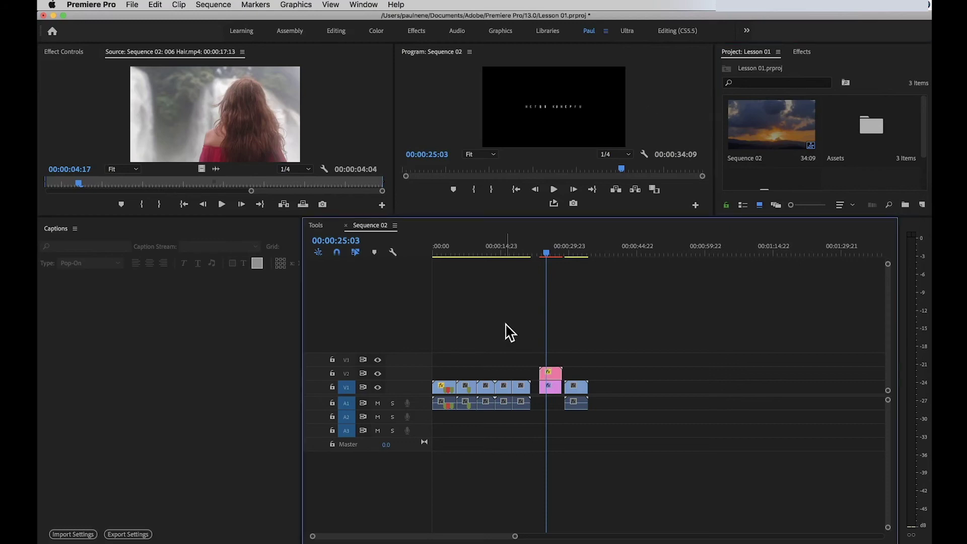
pyautogui.moveTo(433, 252); pyautogui.dragTo(487, 272)
pyautogui.click(632, 319)
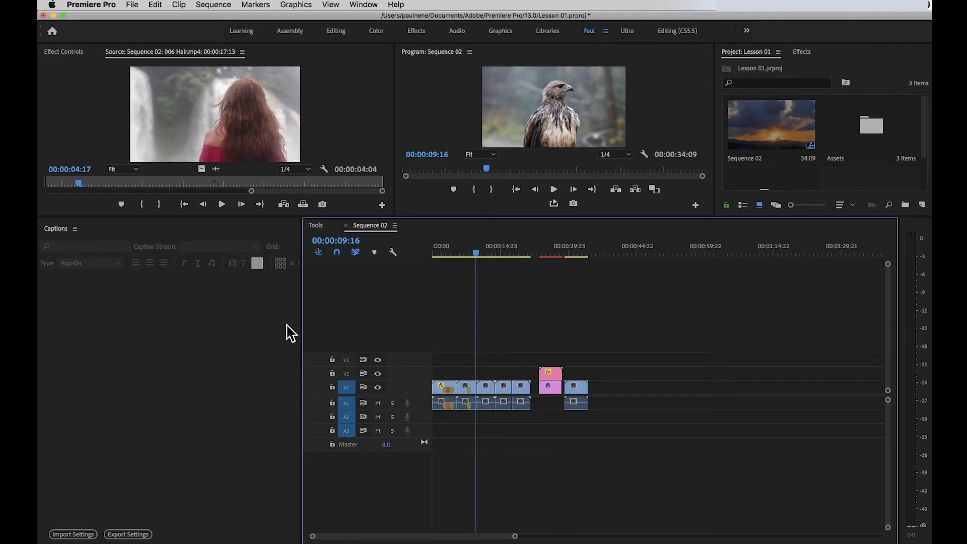
# - Resize the custom workspace's panels to make the timeline wider, the two monitors taller and the Project panel wider
pyautogui.moveTo(302, 324); pyautogui.dragTo(274, 315)
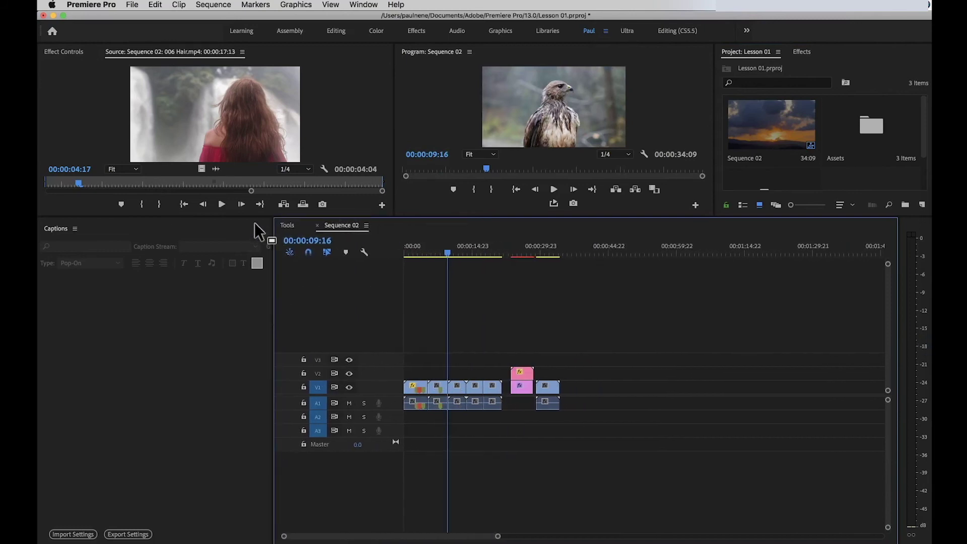
pyautogui.moveTo(256, 217); pyautogui.dragTo(264, 282)
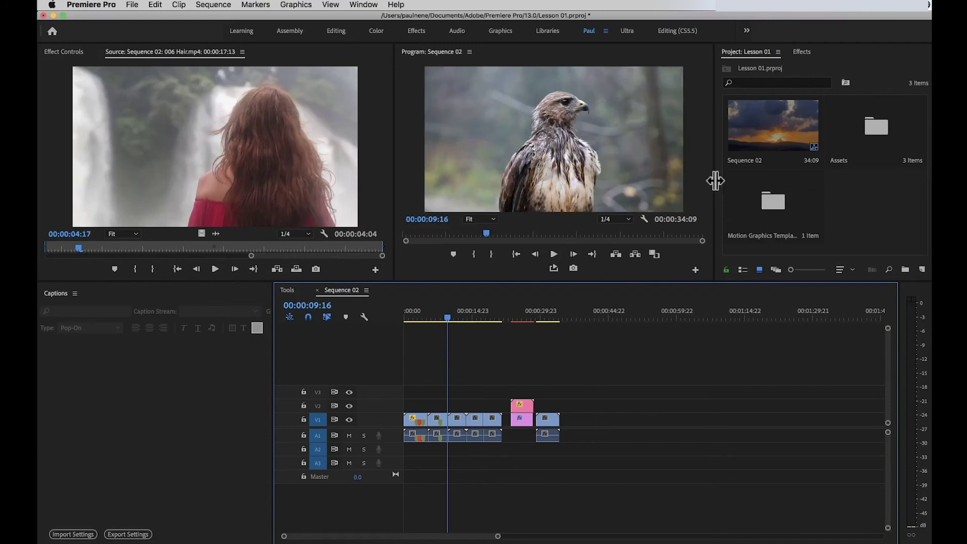
pyautogui.moveTo(715, 180); pyautogui.dragTo(690, 179)
pyautogui.moveTo(725, 56); pyautogui.dragTo(806, 62)
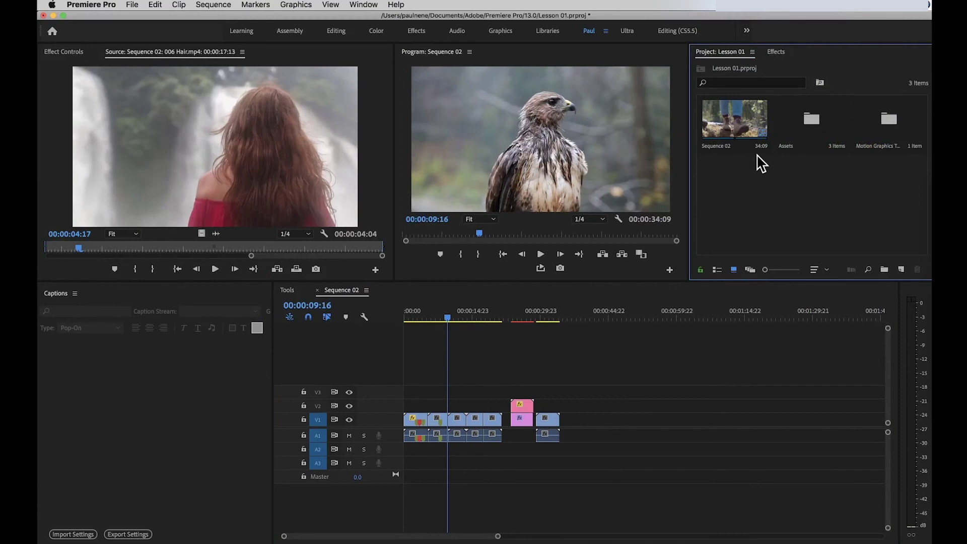
# - Switch to the Ultra workspace, place an empty text layer on the hawk in the Program monitor and activate Effect Controls
pyautogui.click(628, 31)
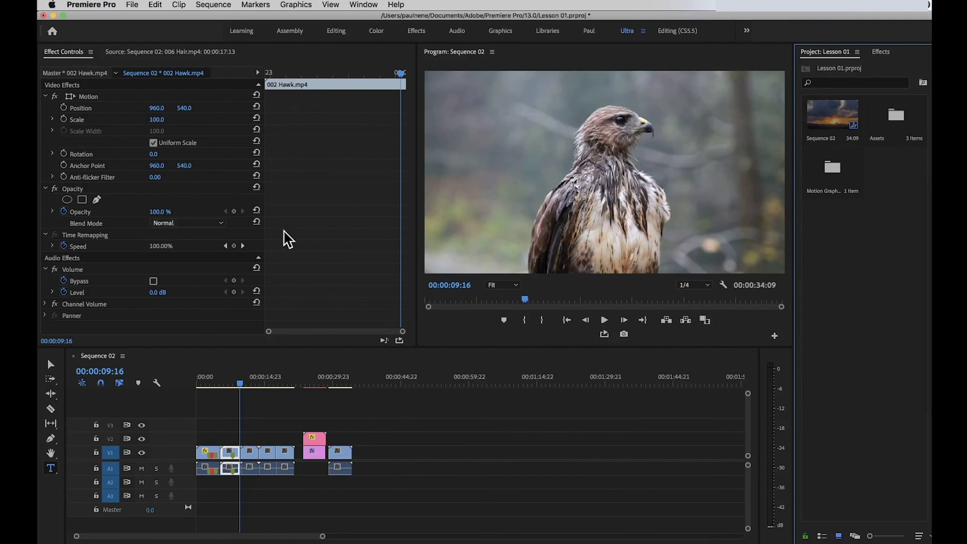
pyautogui.click(583, 162)
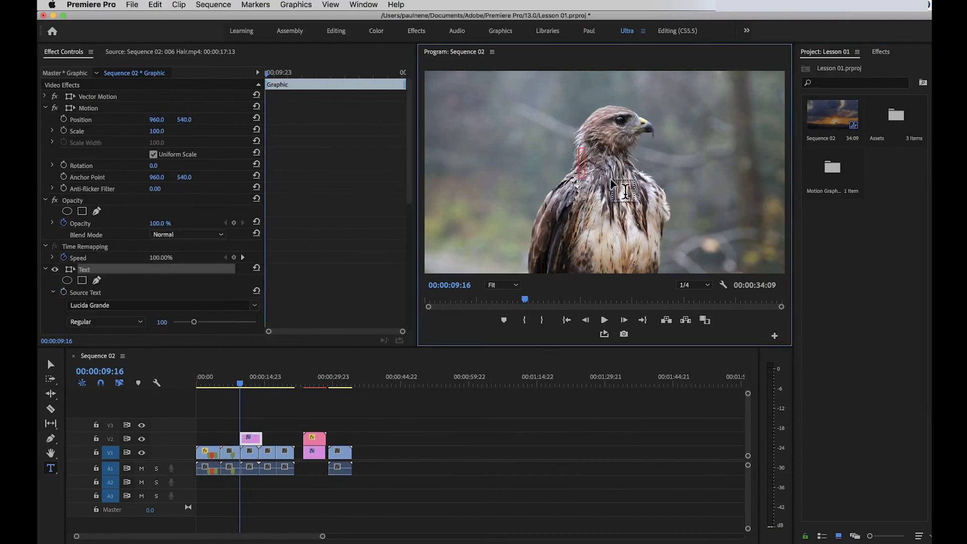
pyautogui.click(179, 157)
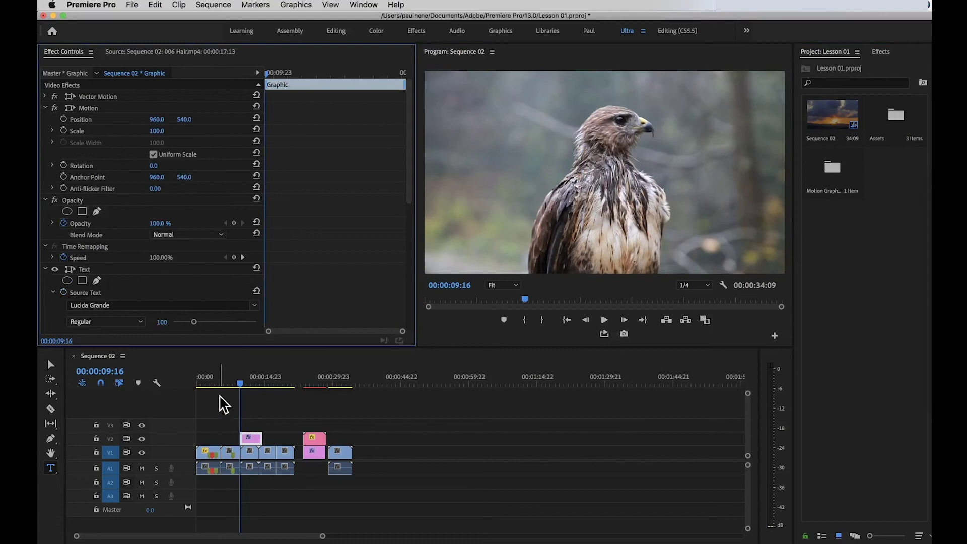
# - Move the playhead to 00:00:12:08 in the timeline and make the Project panel active
pyautogui.click(252, 378)
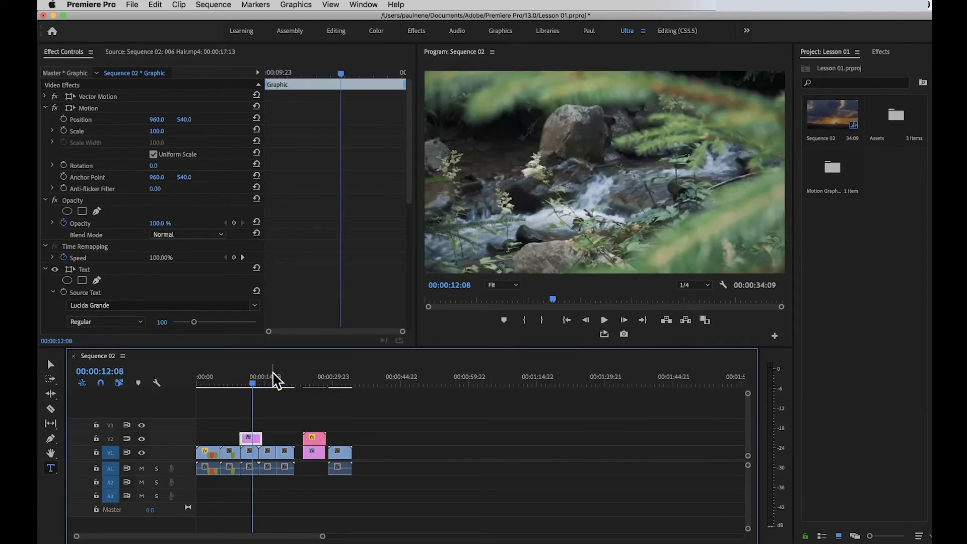
pyautogui.click(884, 292)
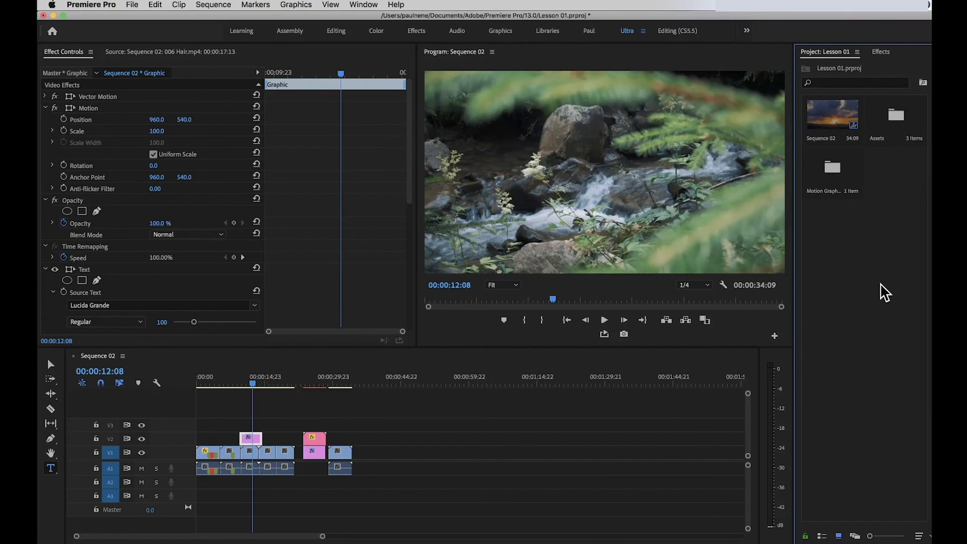
# - Switch to the All Panels workspace, check the list of additional workspaces and make the Progress panel active
pyautogui.click(747, 31)
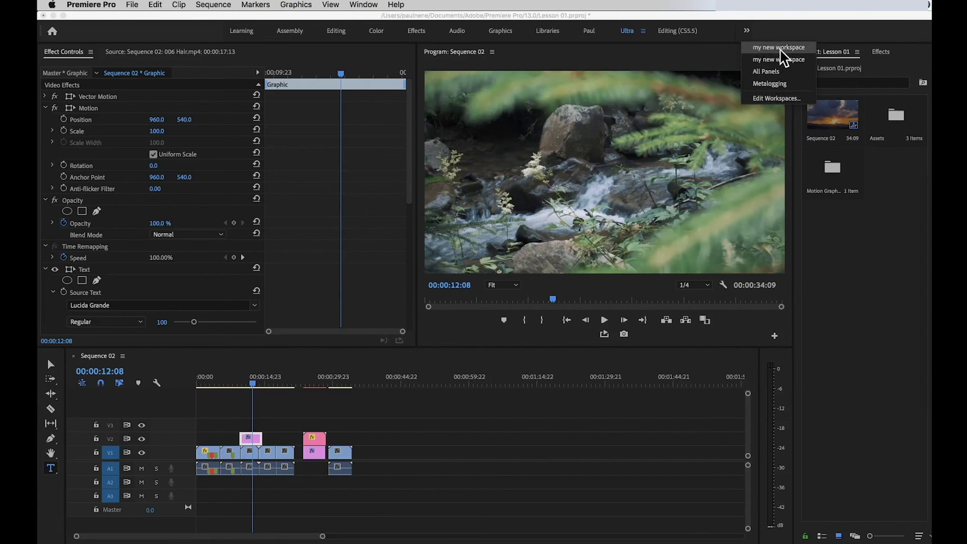
pyautogui.click(782, 71)
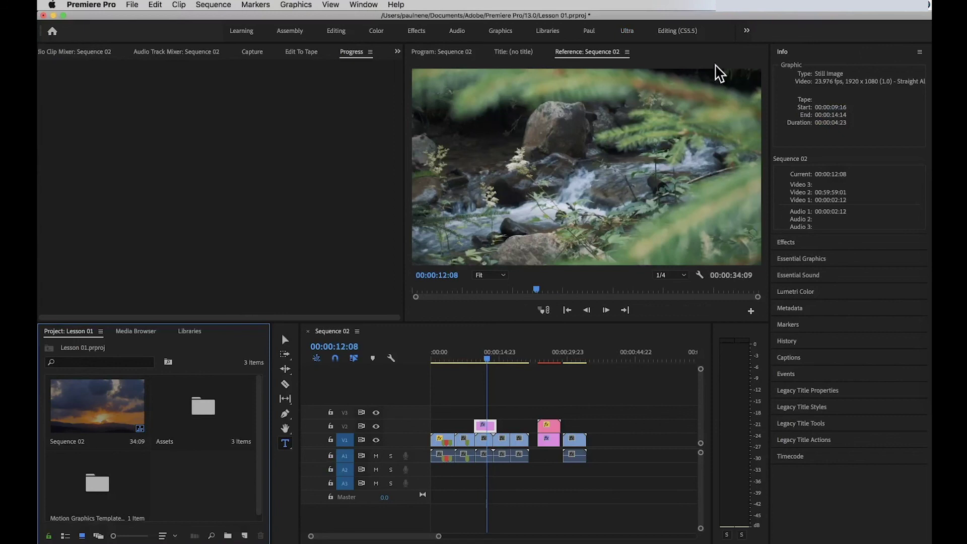
pyautogui.click(746, 32)
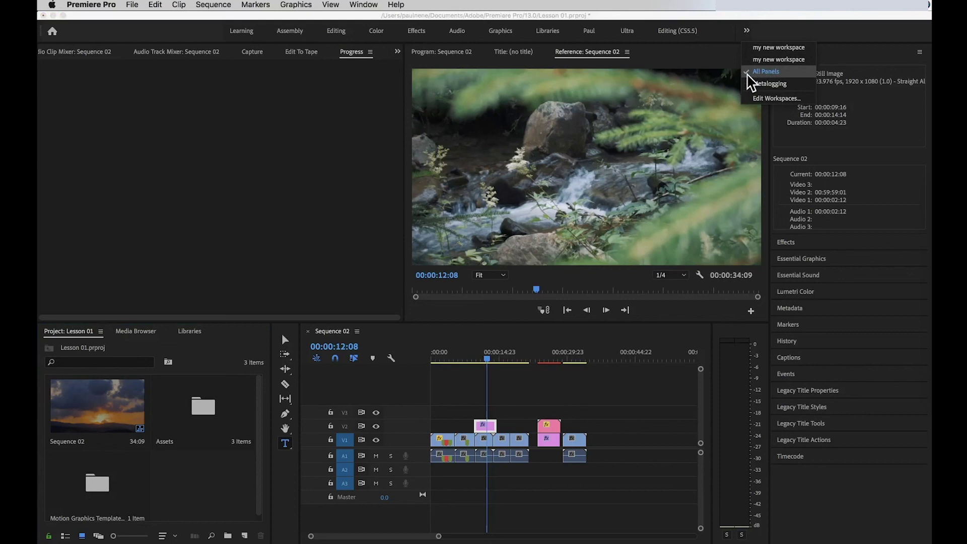
pyautogui.click(237, 264)
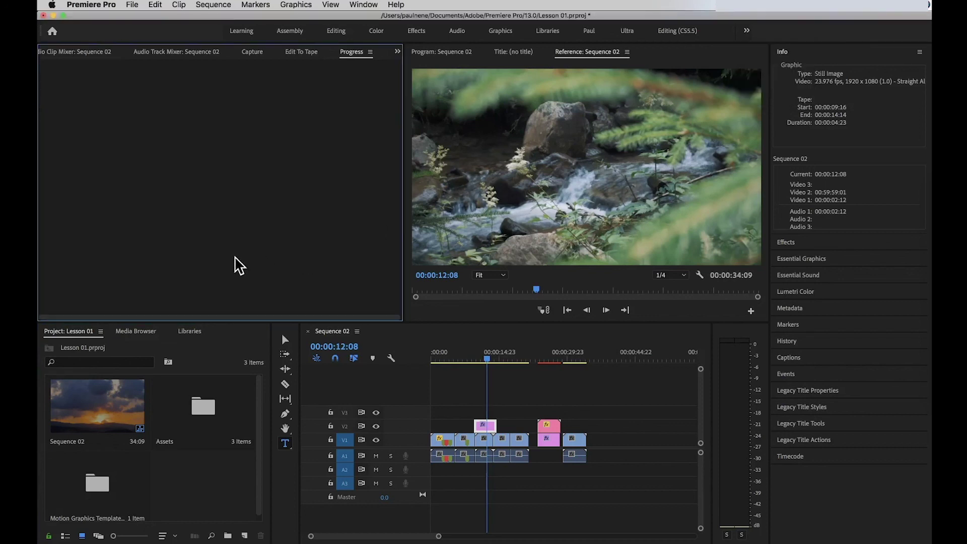